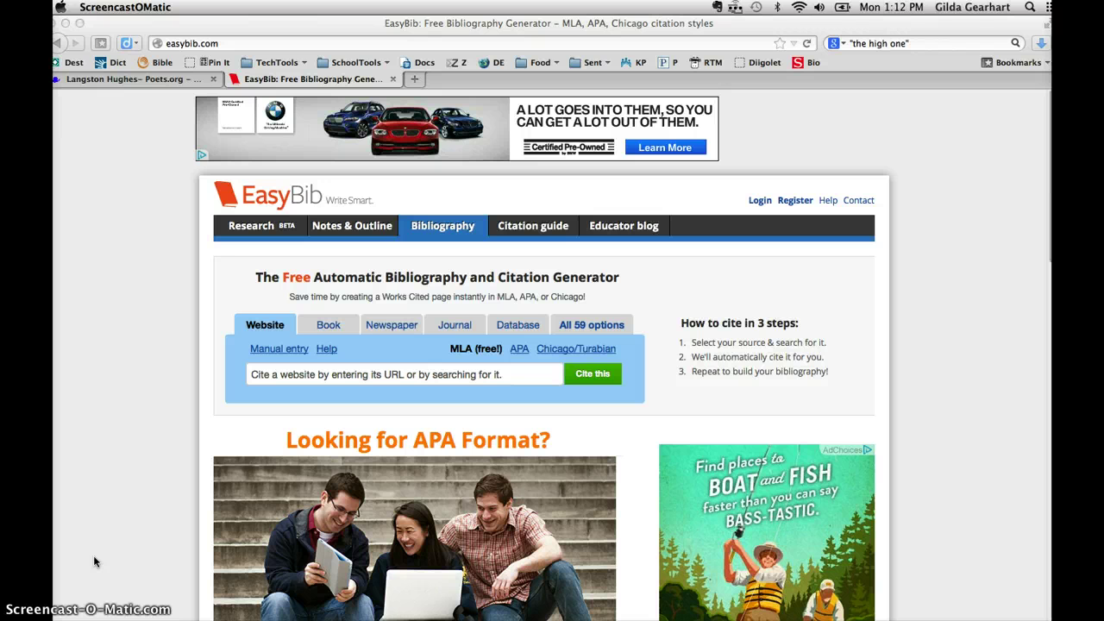
Switch the EasyBib citation generator to cite a book
click(329, 332)
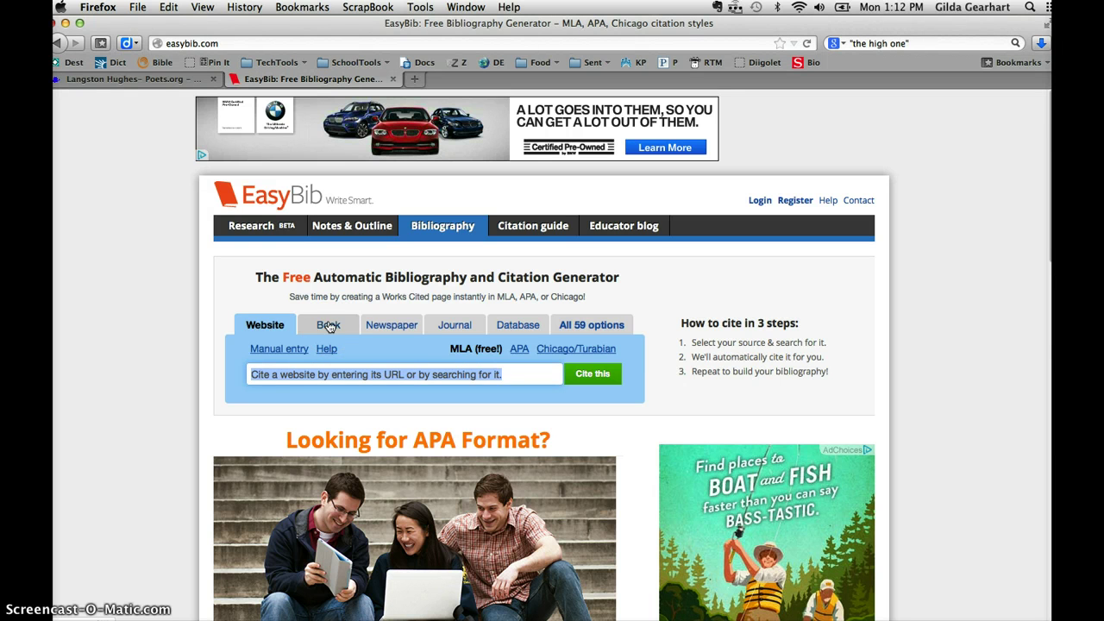
click(329, 330)
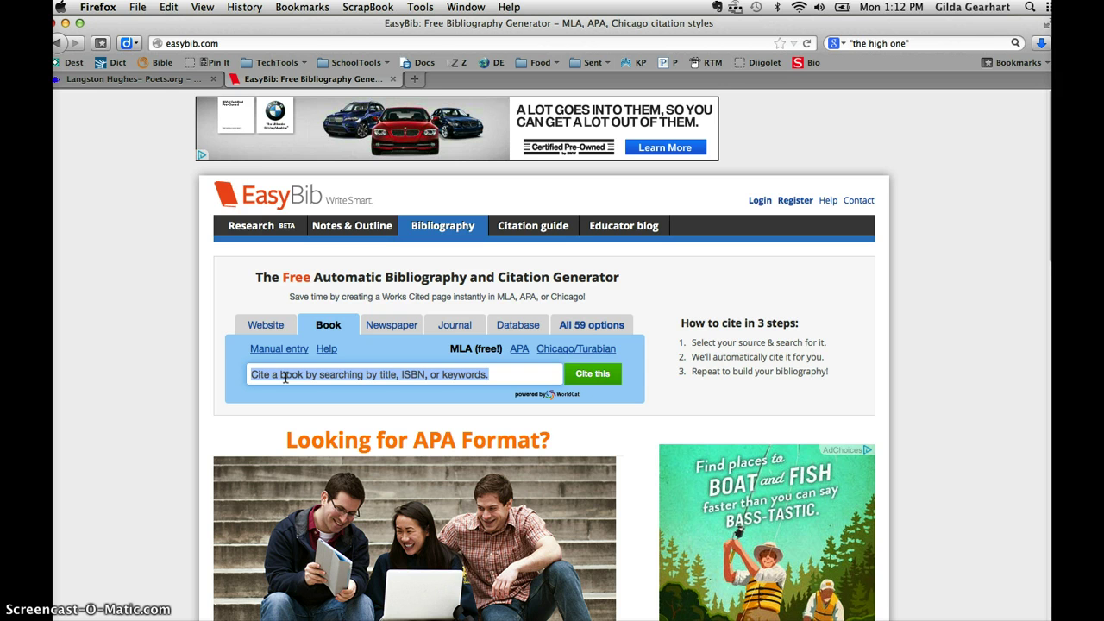
drag(284, 376, 418, 374)
text(9)
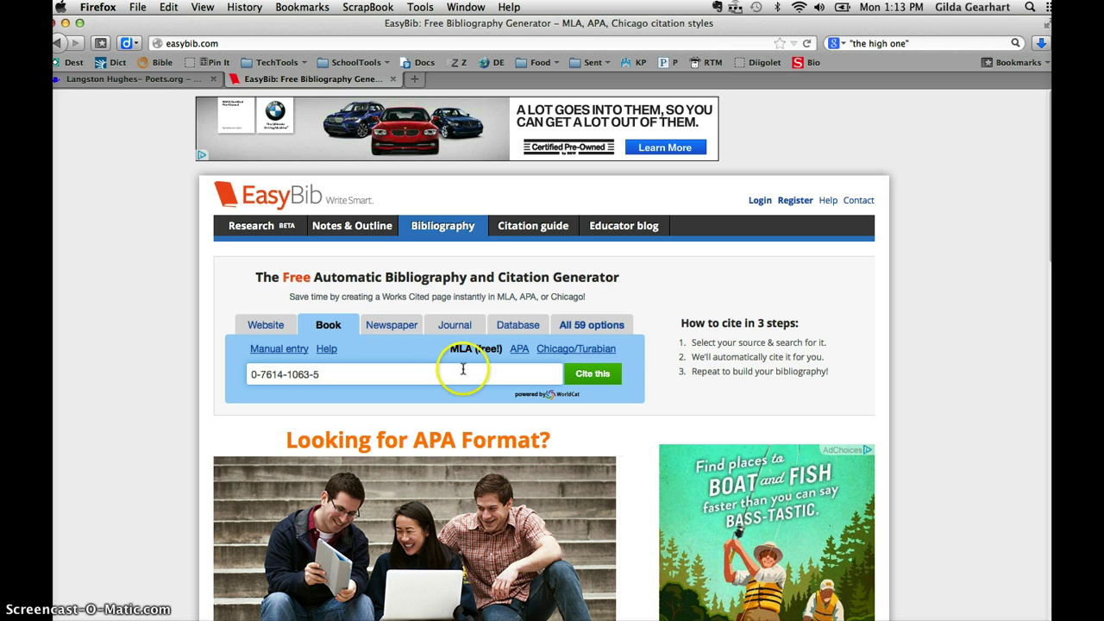
click(610, 373)
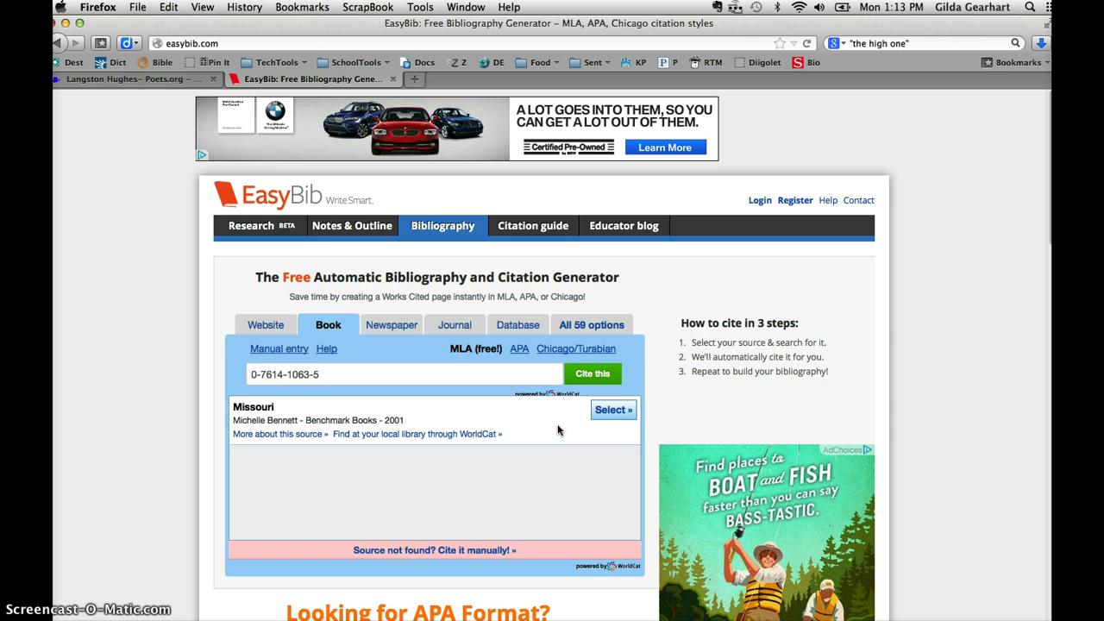
Select the Missouri (Benchmark Books, 2001) search result to cite
click(608, 411)
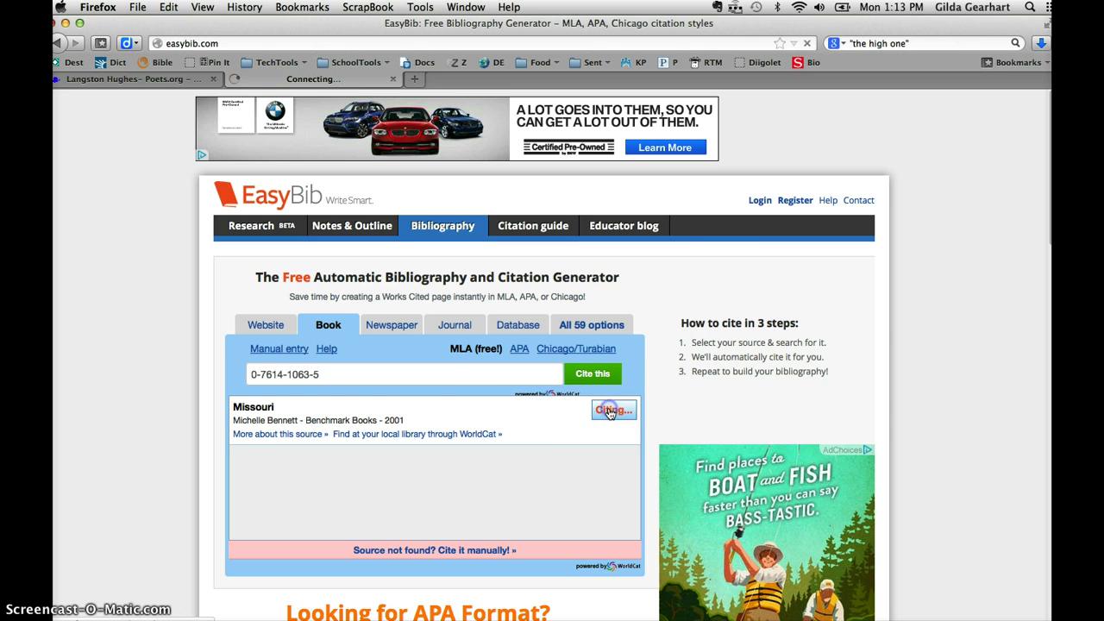
click(630, 410)
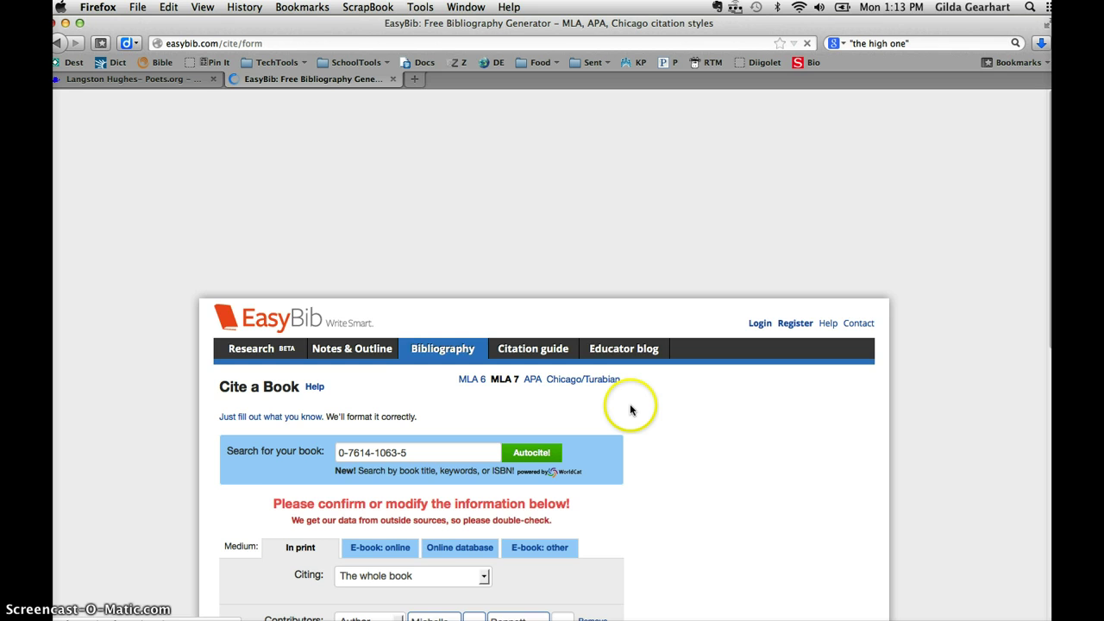
scroll(628, 444, down, 4)
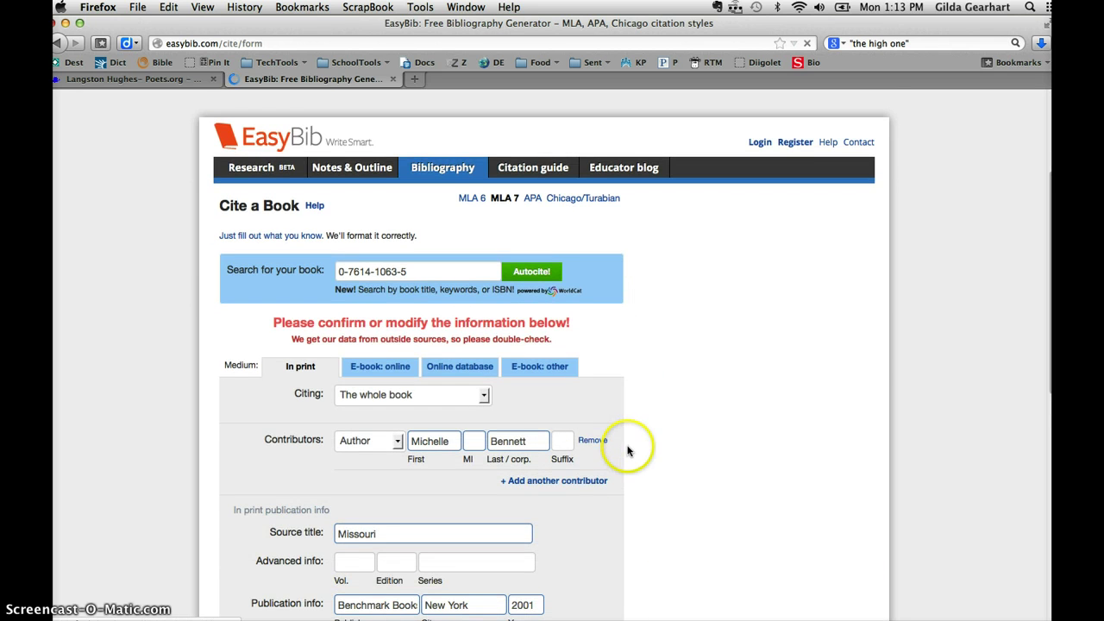
Review the prefilled Cite a Book form and create the MLA citation for Missouri
click(431, 332)
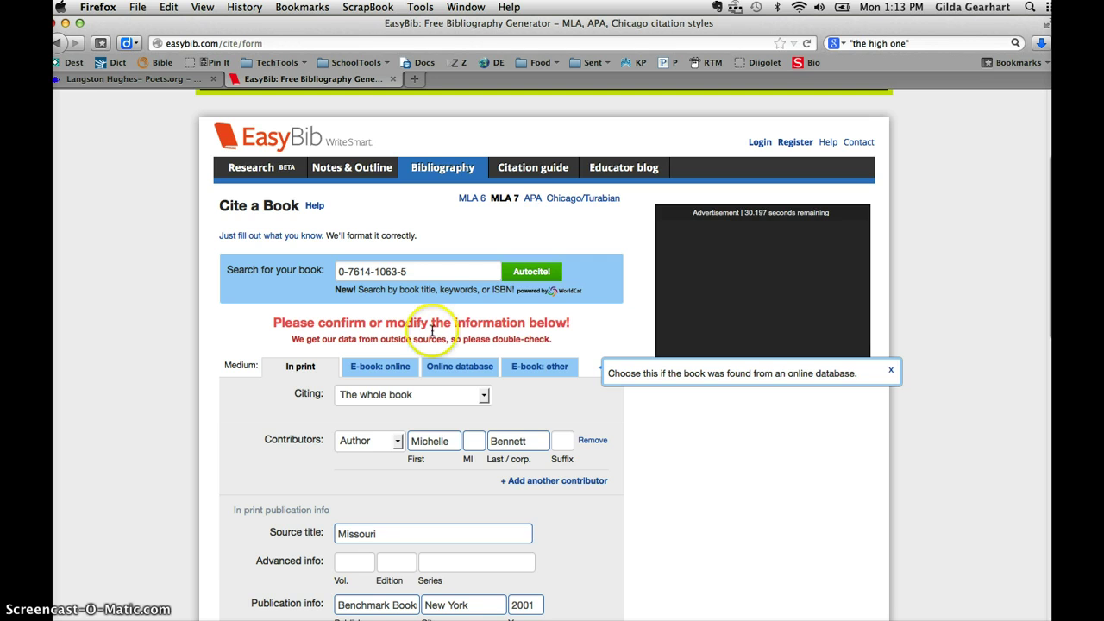
click(580, 334)
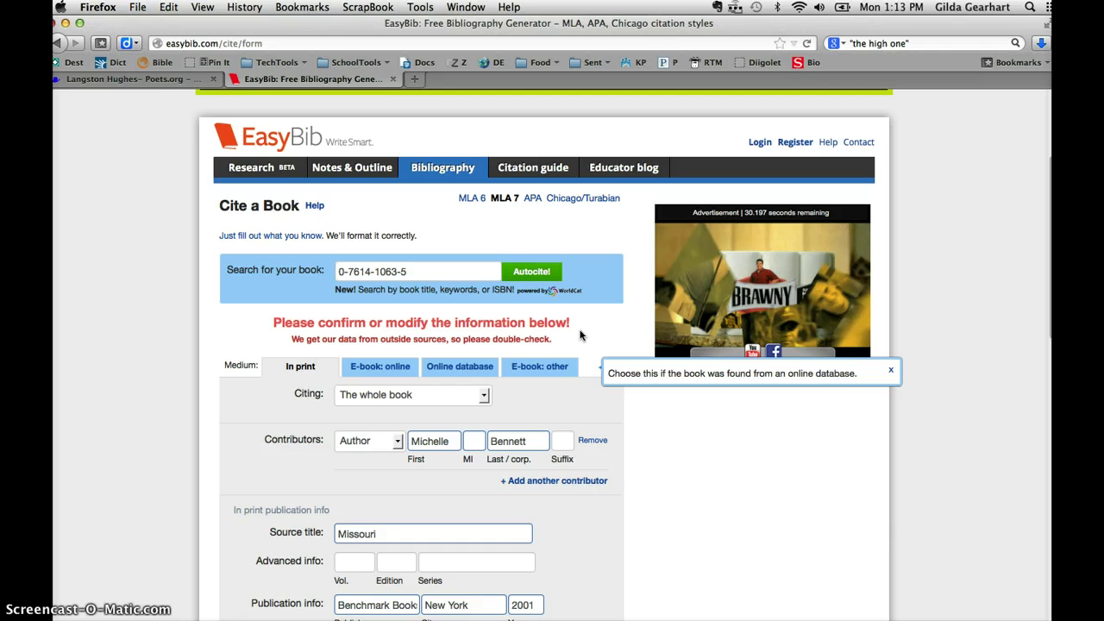
click(581, 349)
click(591, 519)
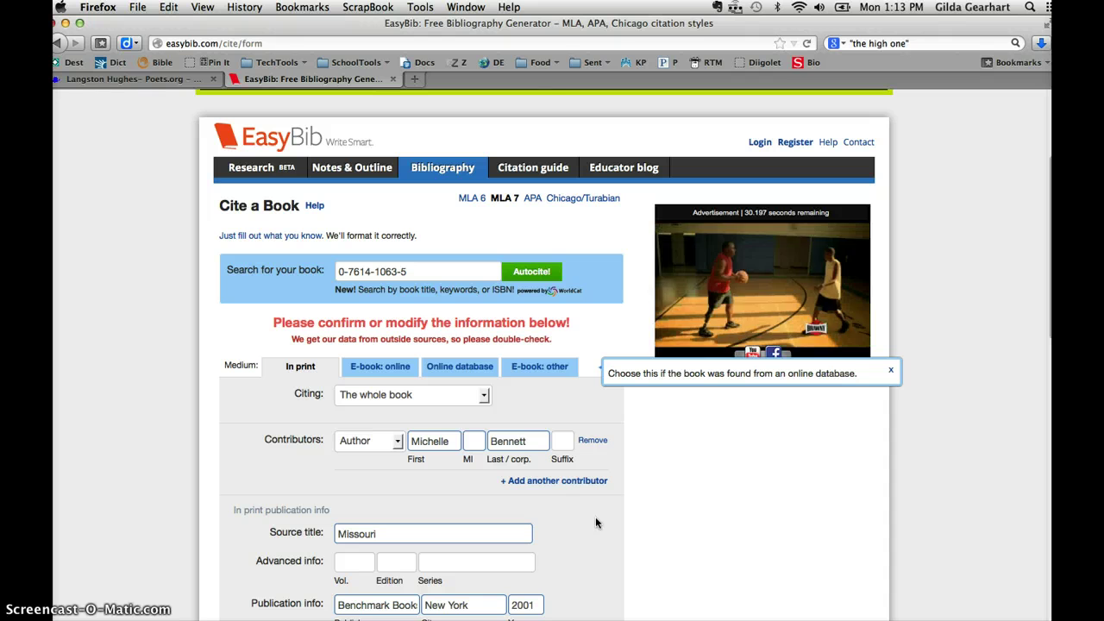
scroll(595, 523, down, 5)
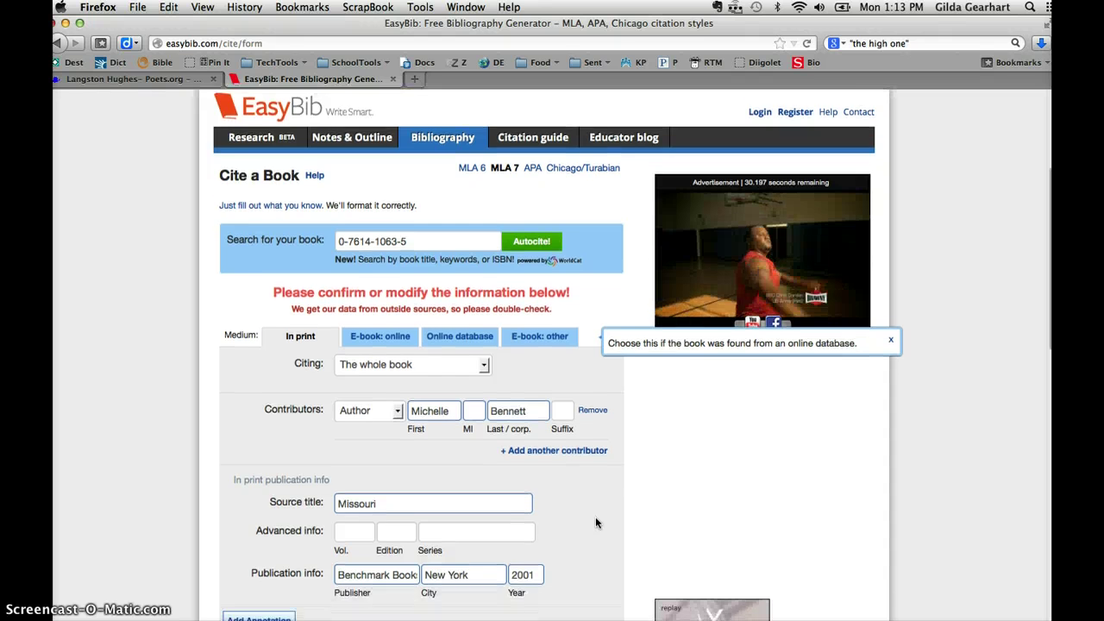
click(527, 240)
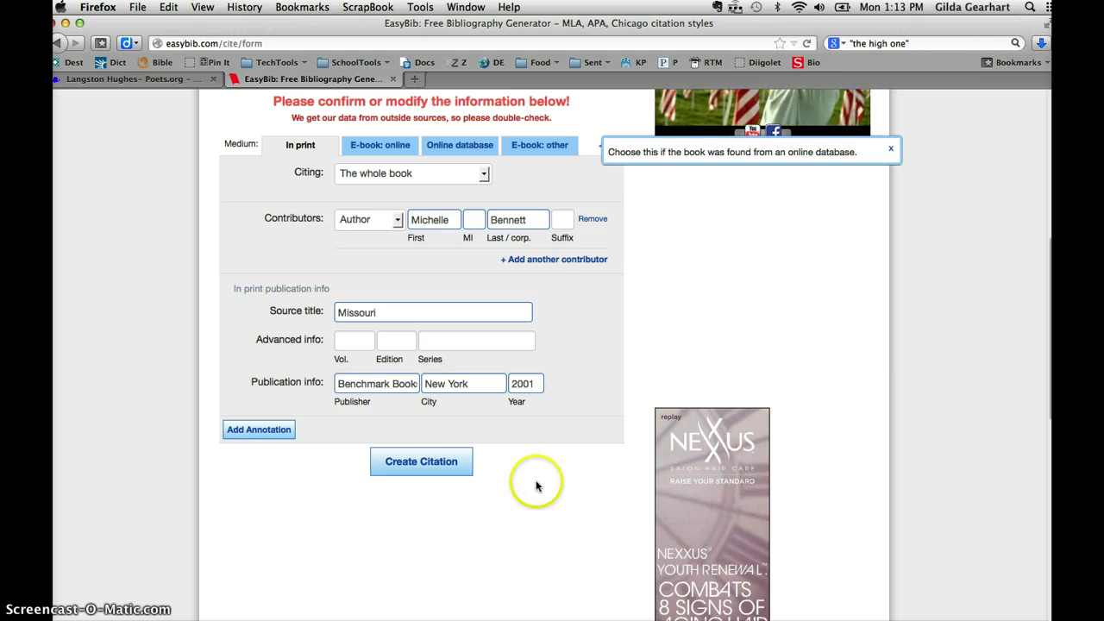
click(422, 464)
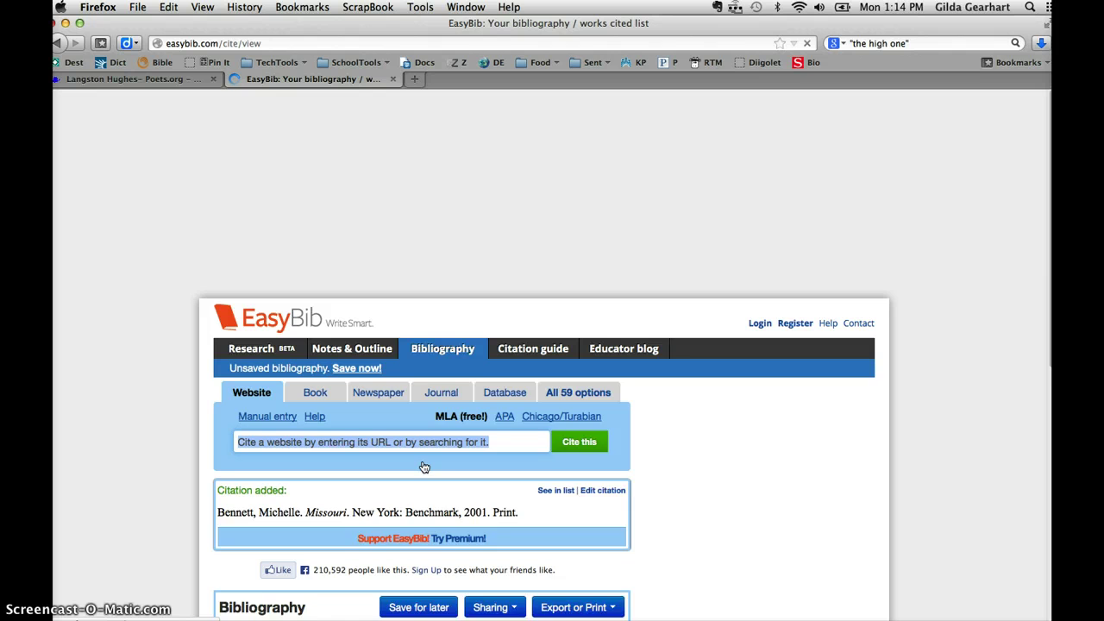
Copy the address of the Poets.org Langston Hughes page
click(403, 421)
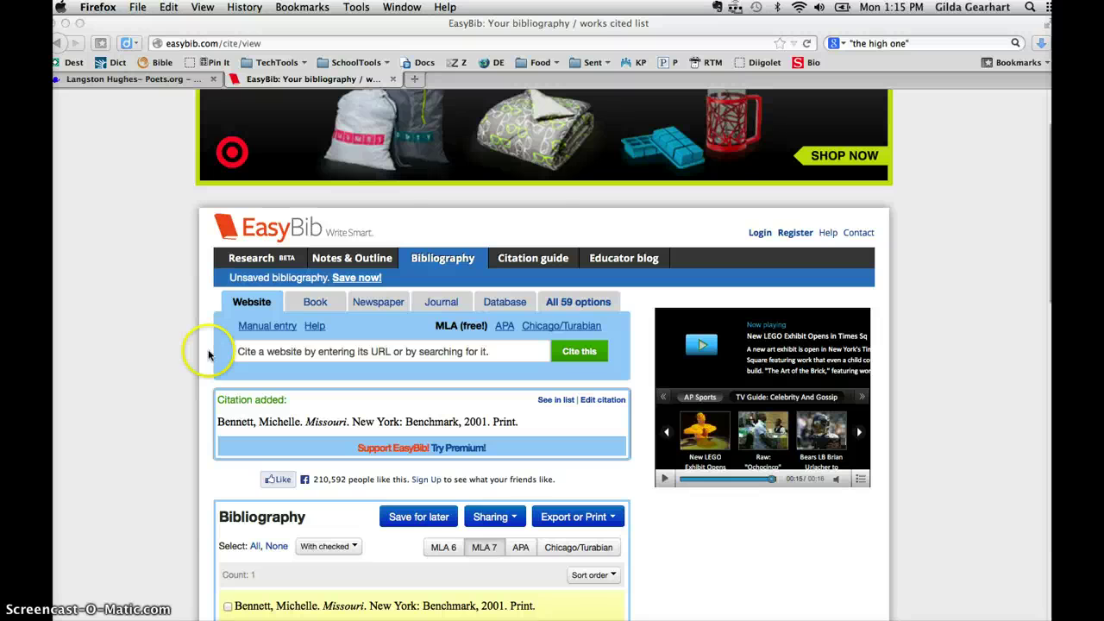
click(243, 304)
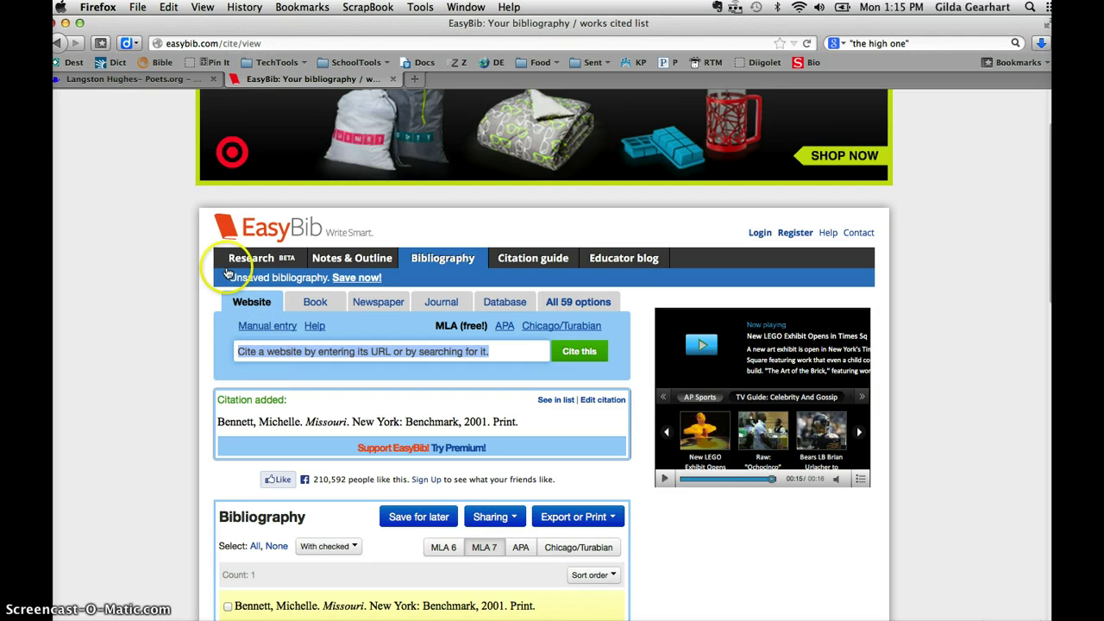
click(111, 80)
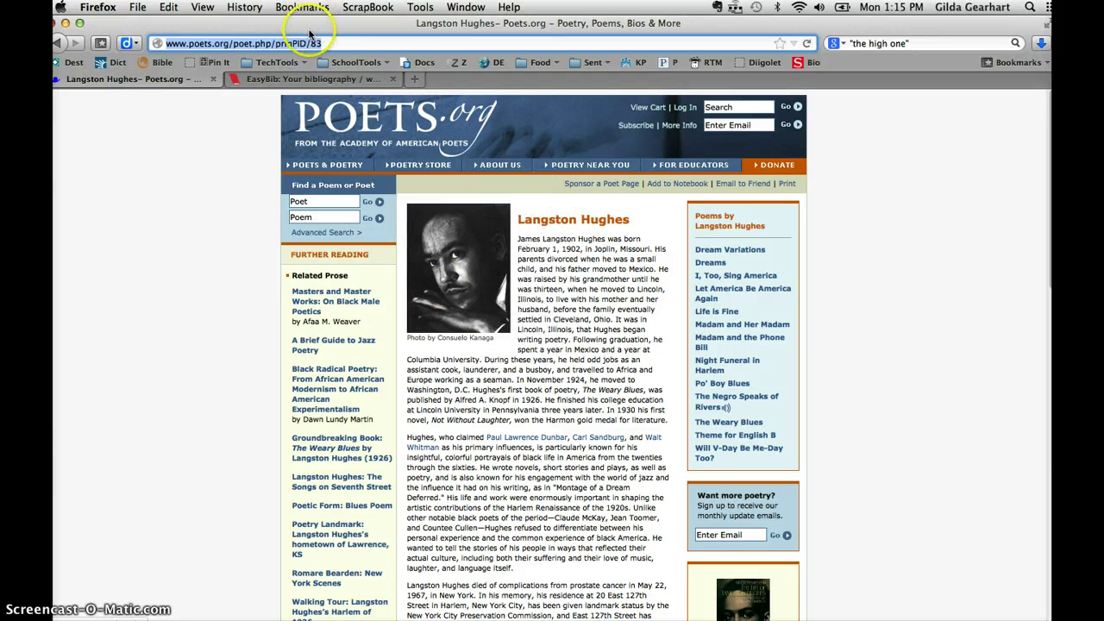
double_click(338, 41)
triple_click(338, 41)
right_click(338, 42)
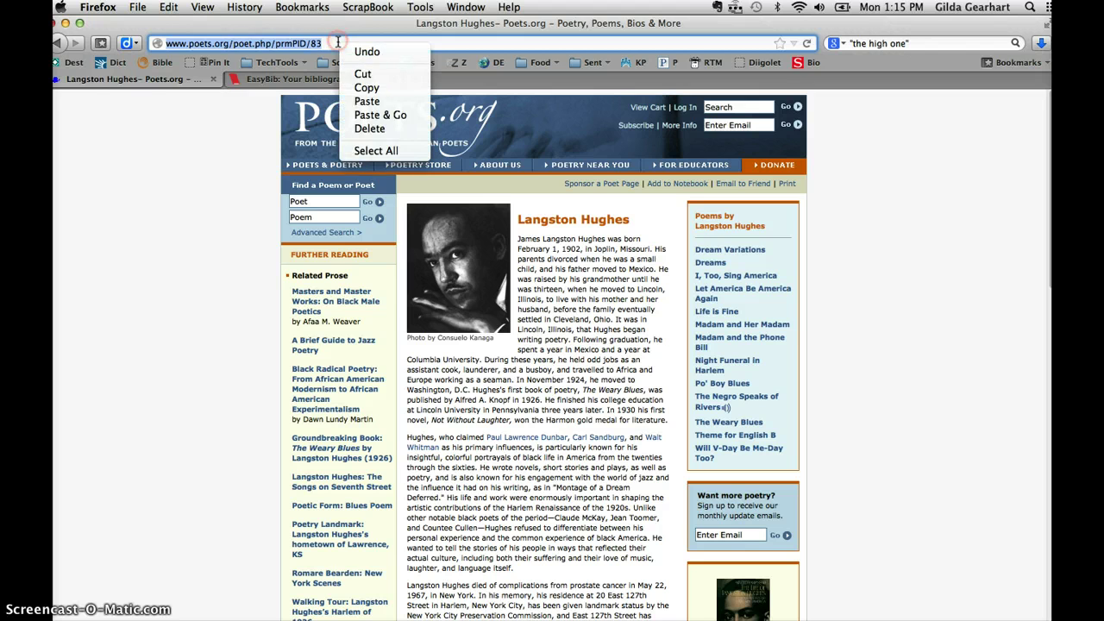
click(364, 84)
Paste the Poets.org address into EasyBib's website field and look it up
click(316, 79)
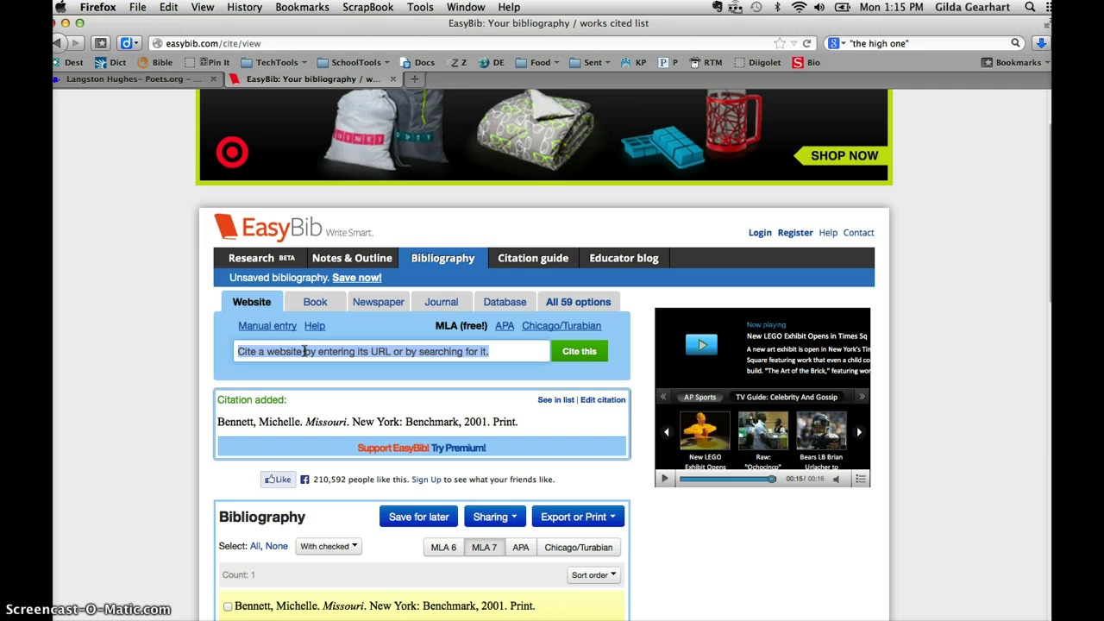
key(super+v)
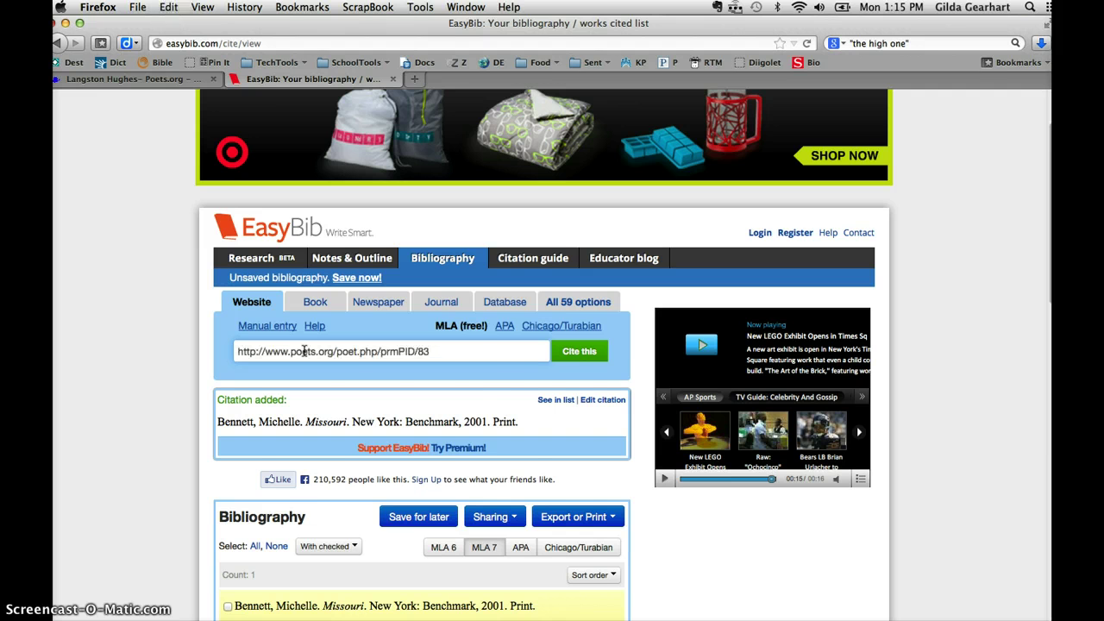
click(581, 353)
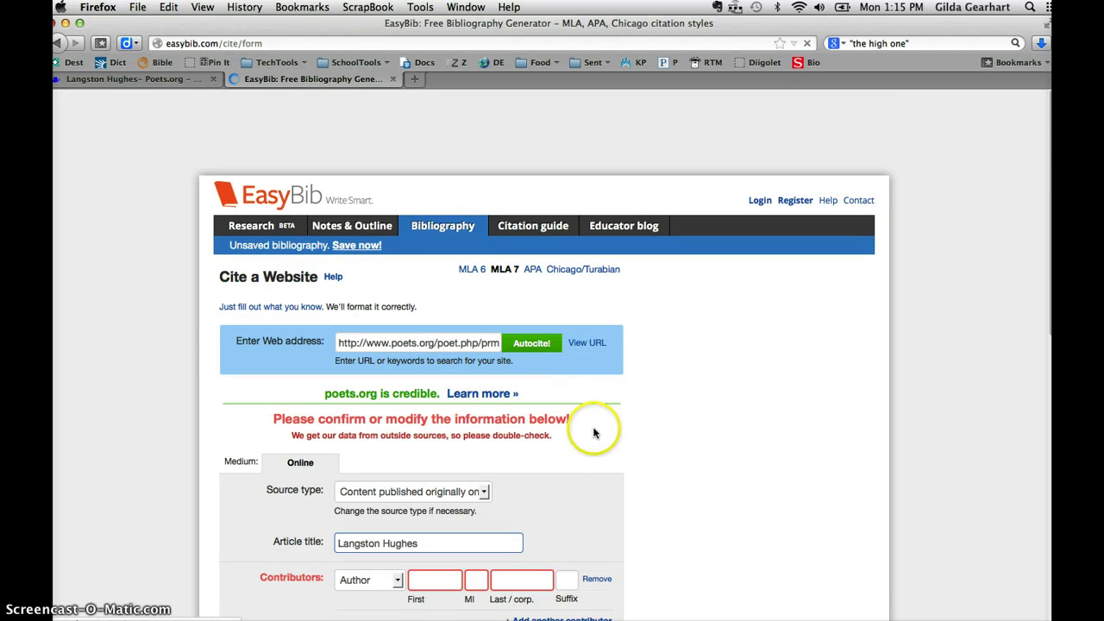
Review the Poets.org website details, keeping Display URL on Yes with access date 29 July 2013
scroll(593, 432, down, 2)
scroll(590, 429, down, 1)
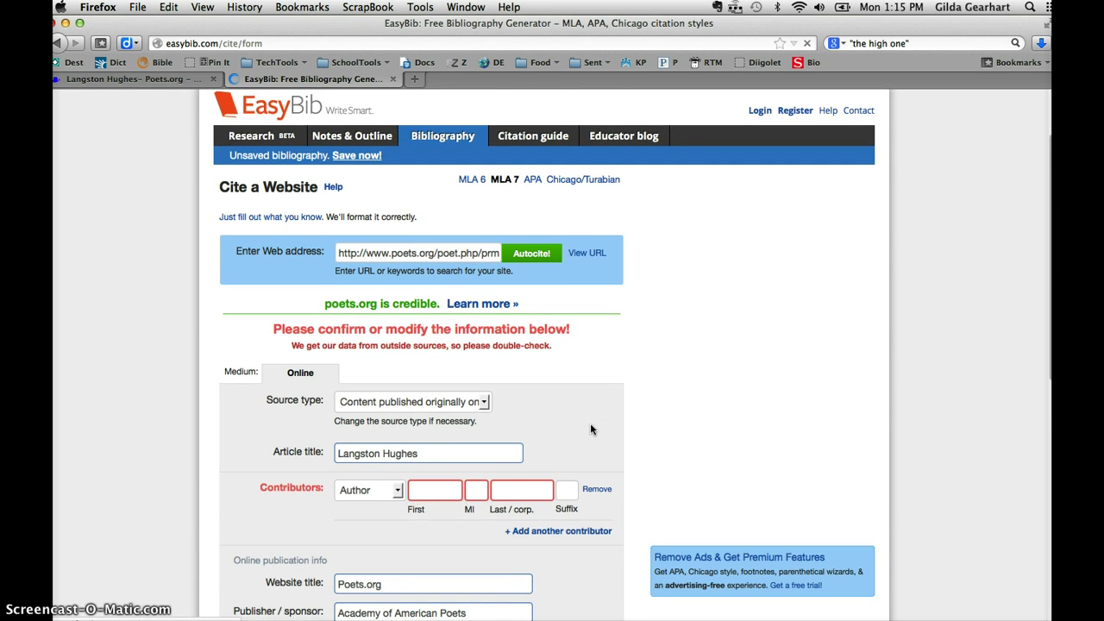
scroll(590, 428, down, 4)
click(589, 496)
scroll(586, 500, down, 1)
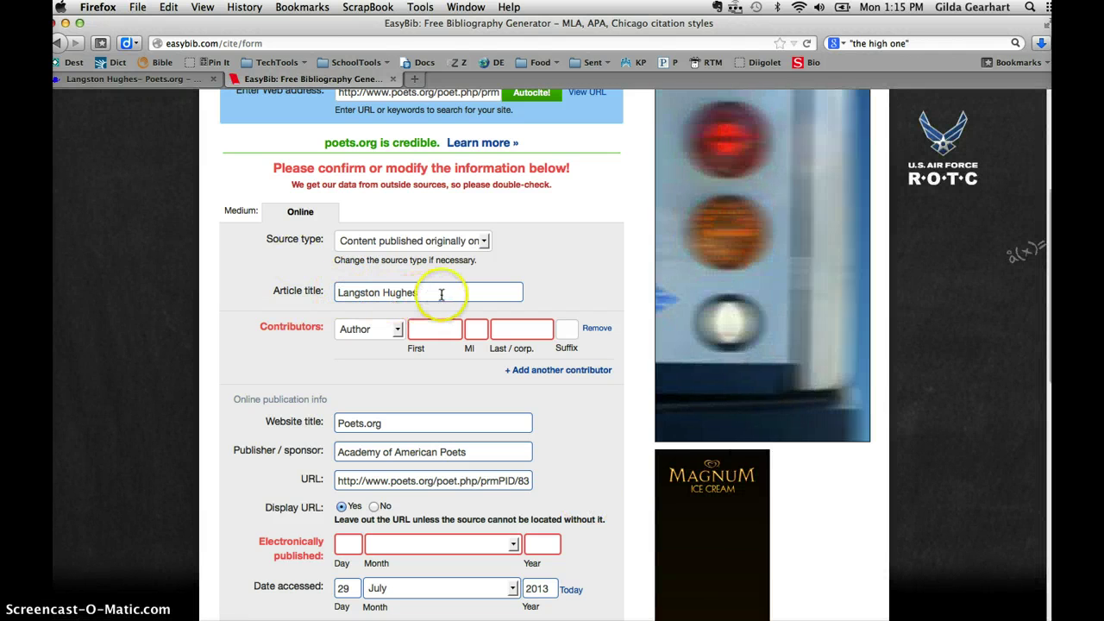
scroll(315, 374, down, 4)
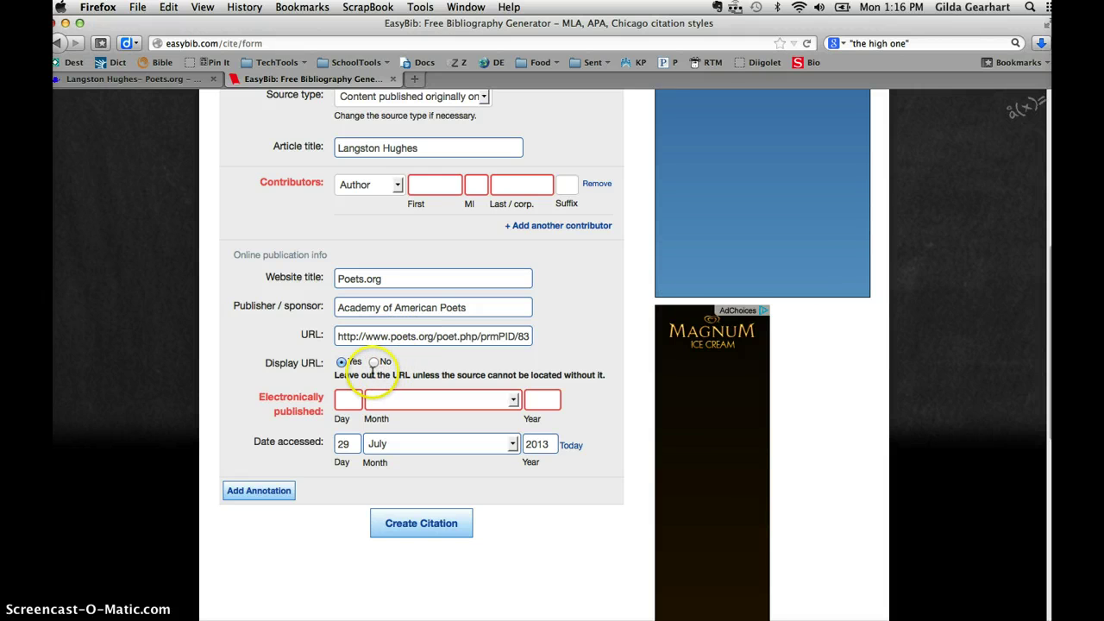
scroll(422, 357, down, 1)
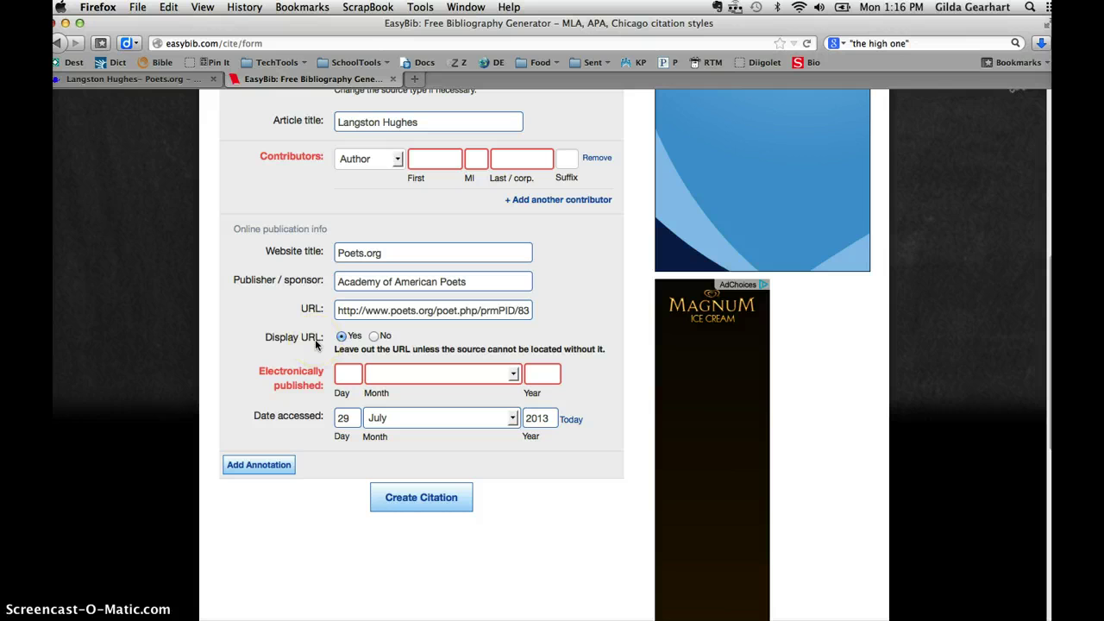
click(373, 336)
click(329, 345)
click(329, 346)
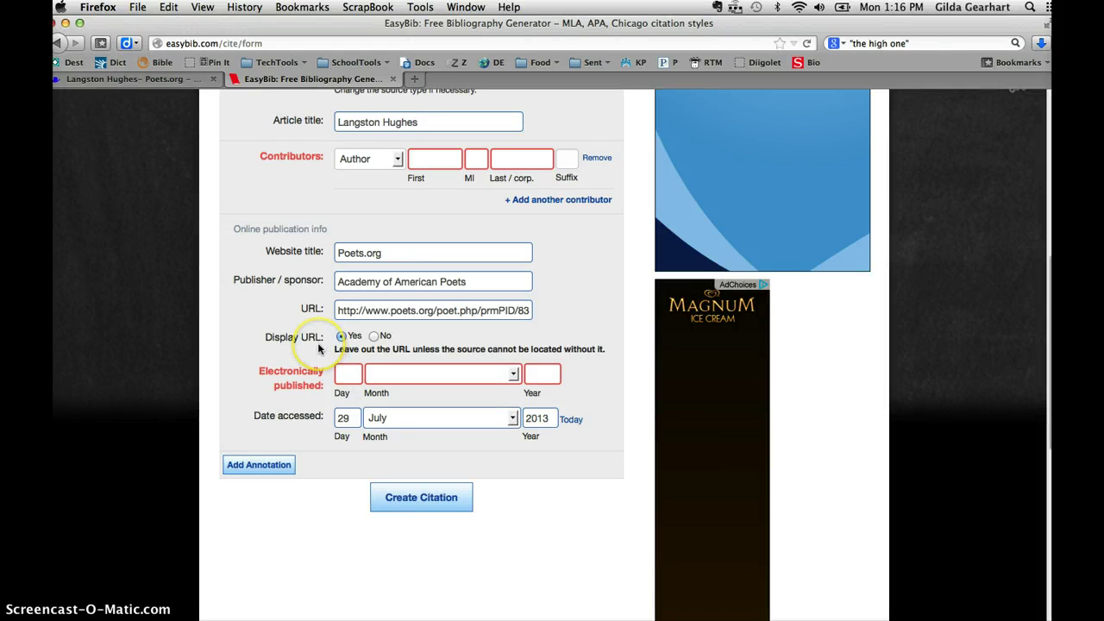
click(351, 380)
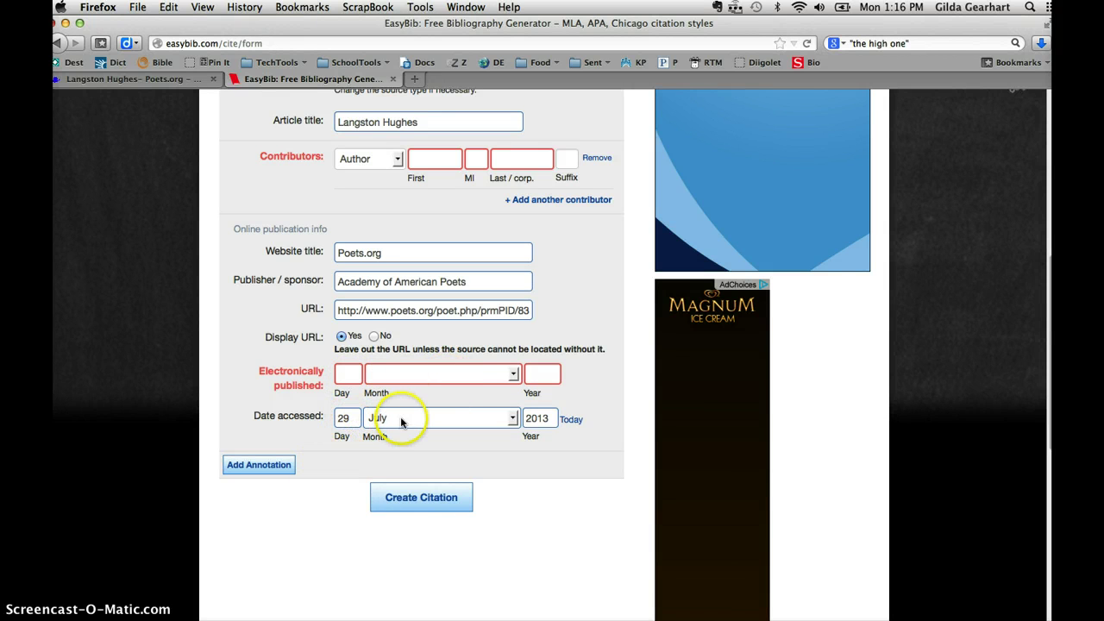
Create the Langston Hughes website citation as the bibliography's second entry
click(407, 505)
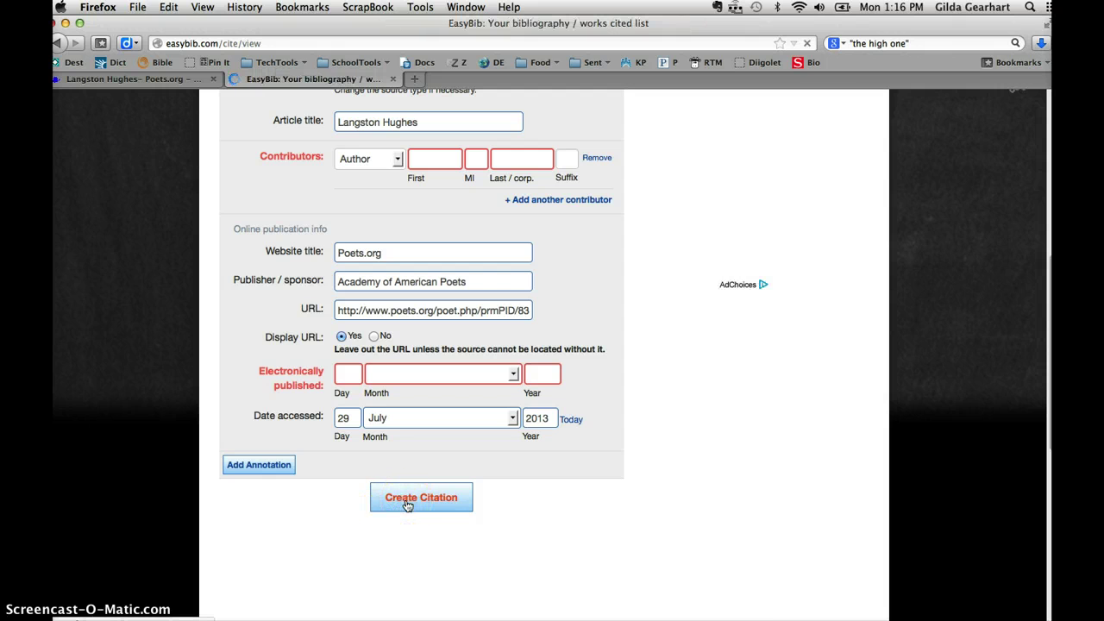